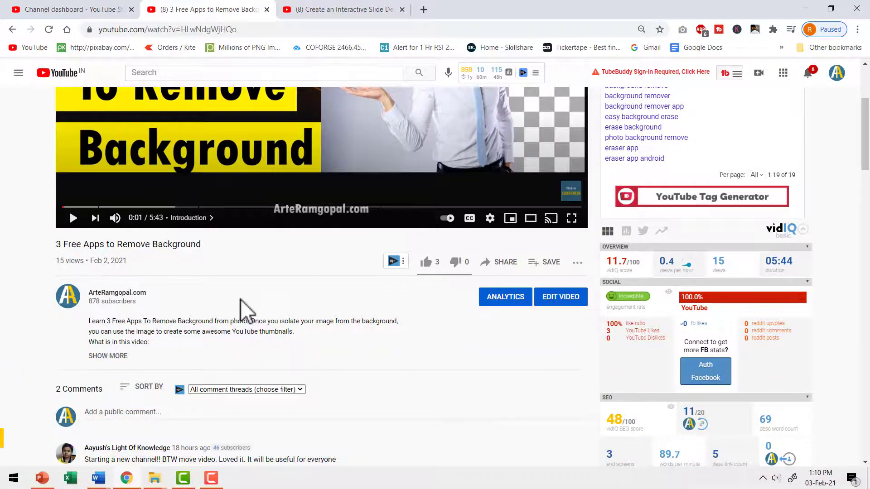
# Preview the SUBSCRIBE watermark card on the YouTube player, then switch to the PowerPoint logo slide.
pyautogui.scroll(3, 240, 300)
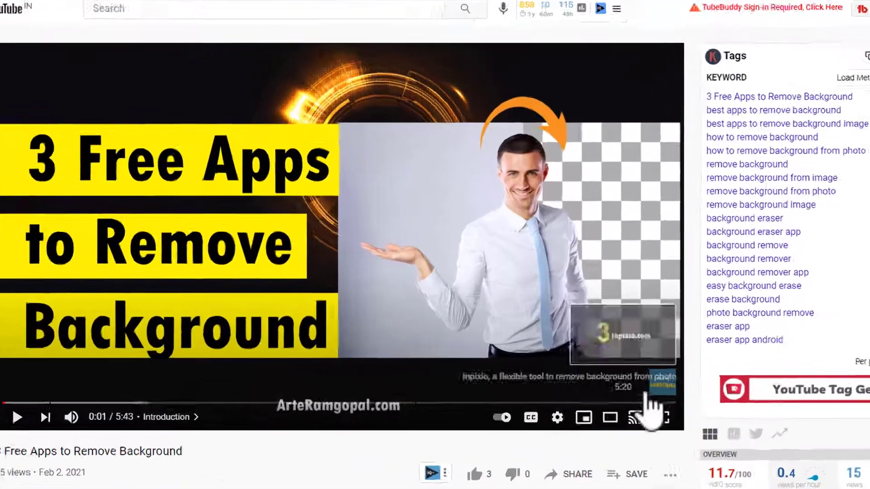
pyautogui.moveTo(574, 365)
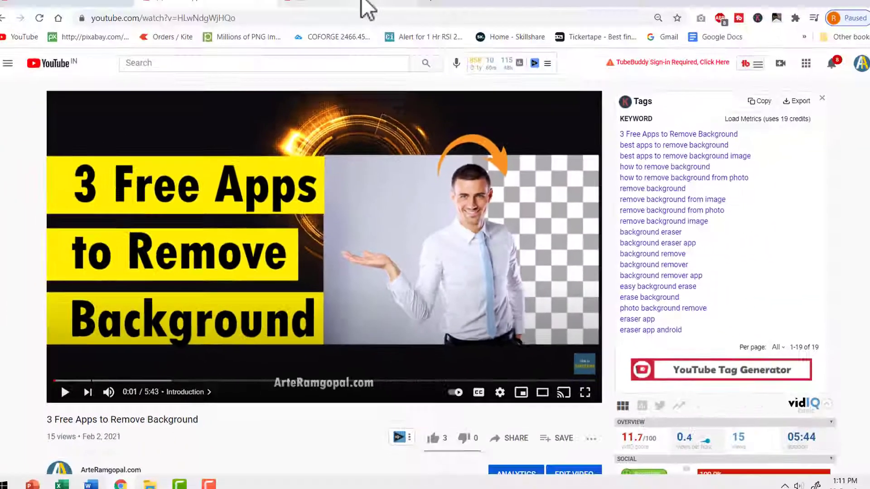
pyautogui.click(363, 9)
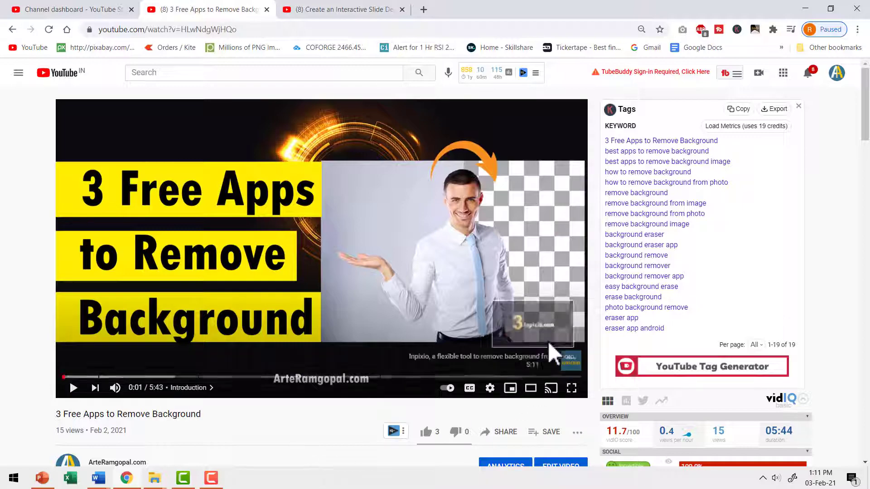
pyautogui.moveTo(570, 365)
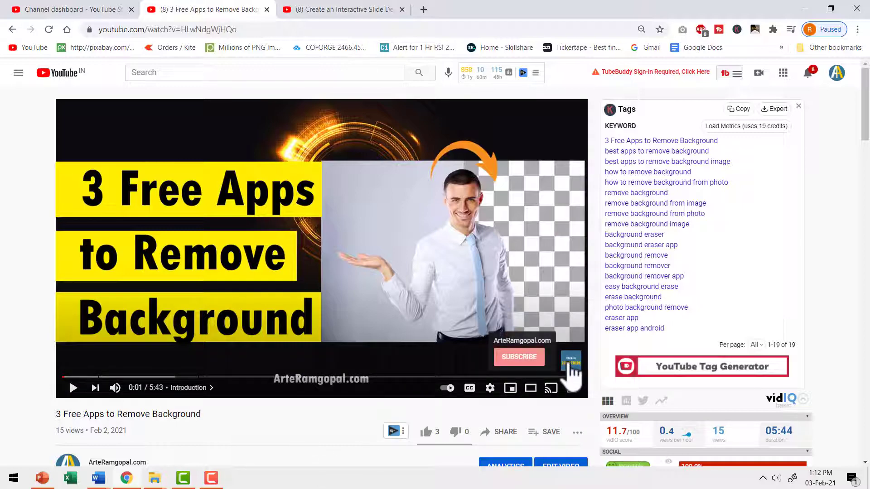
pyautogui.hotkey('alt', 'Tab')
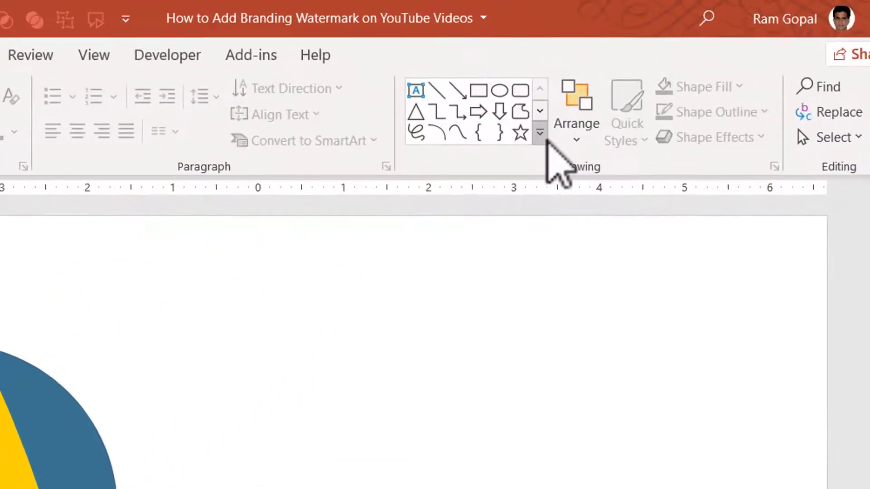
# Draw a blue 3.46" square beside the AA logo and remove its outline.
pyautogui.click(540, 135)
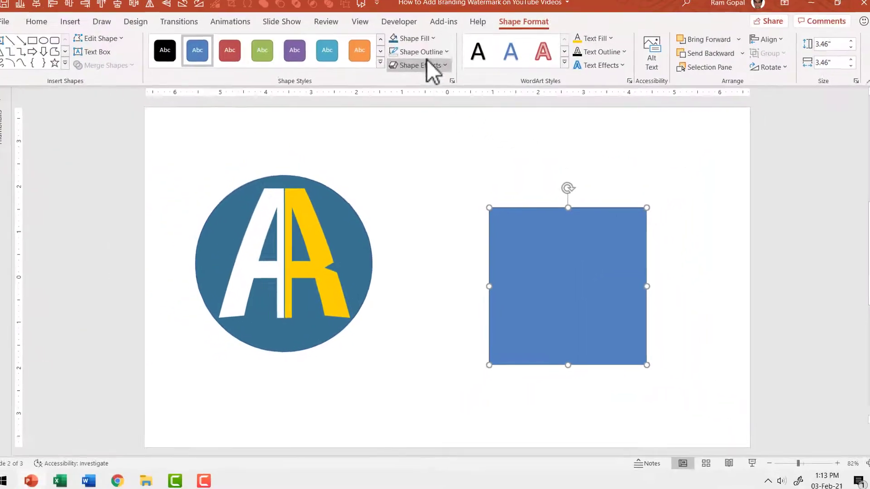
pyautogui.click(431, 58)
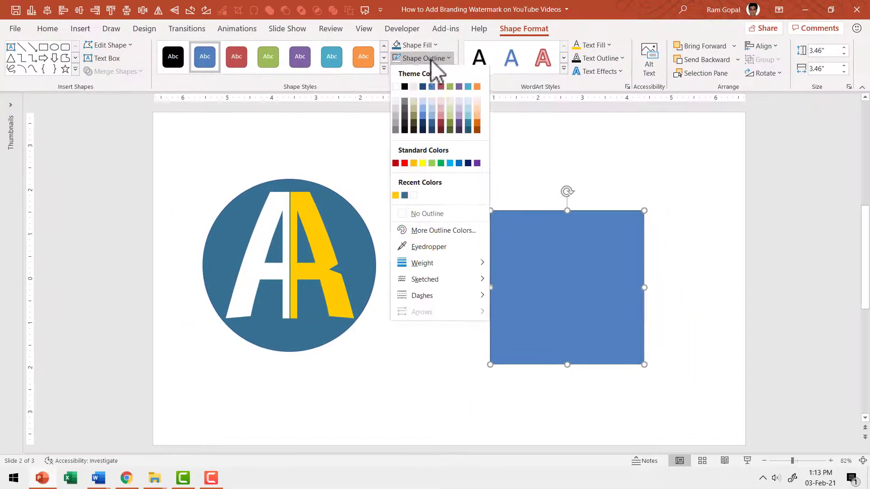
pyautogui.click(437, 214)
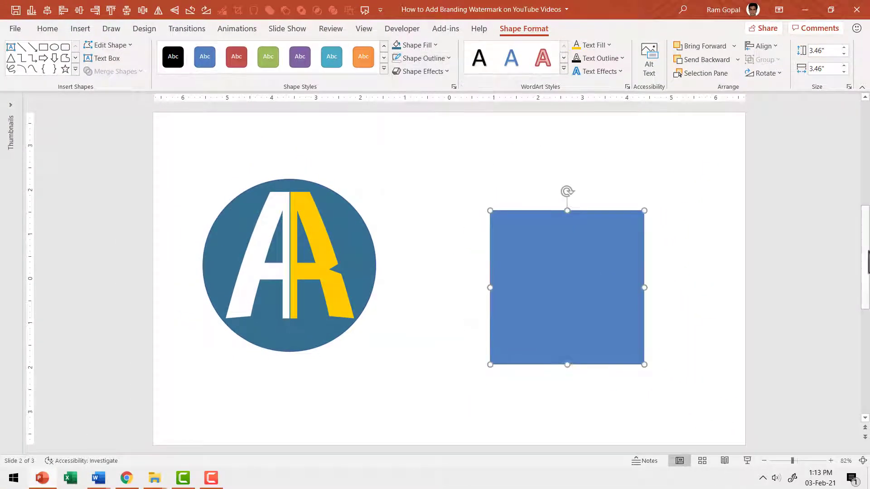
# Type 'Click to' and 'SUBSCRIBE' on two lines inside the blue square.
pyautogui.click(590, 288)
pyautogui.write('Click')
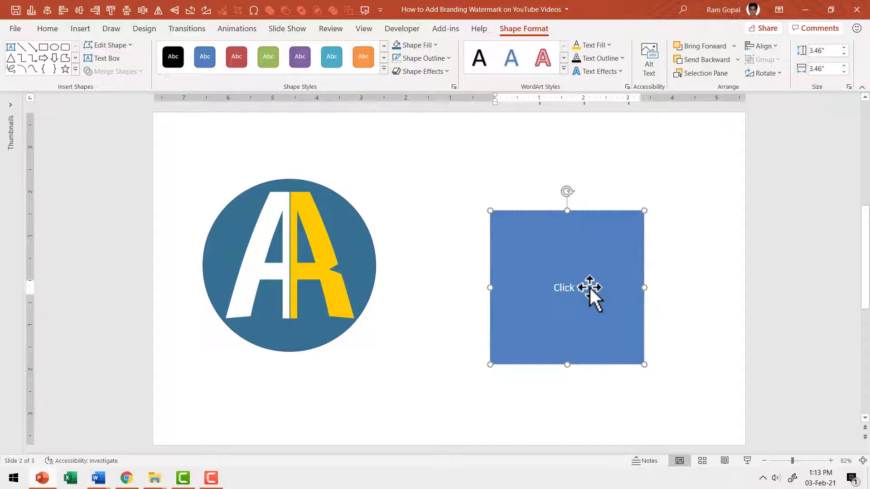
pyautogui.write(' to')
pyautogui.press('Return')
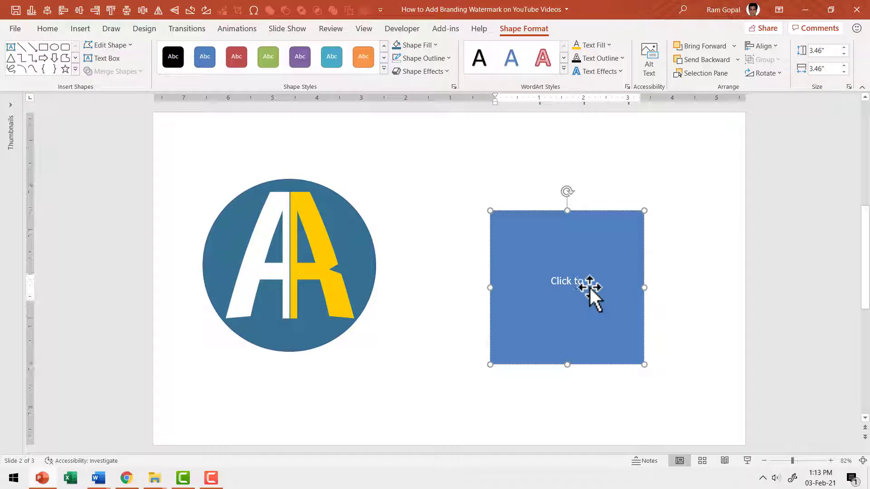
pyautogui.write('SUBSC')
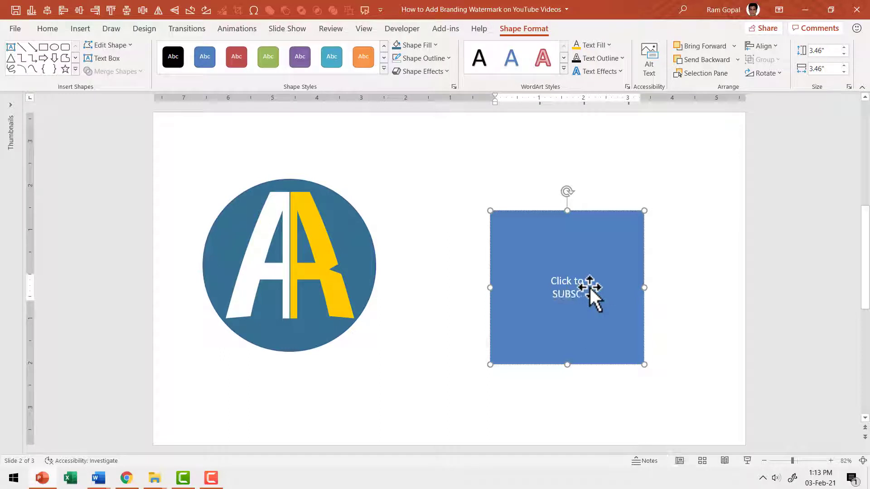
pyautogui.write('RIBE')
pyautogui.press('Escape')
pyautogui.press('Escape')
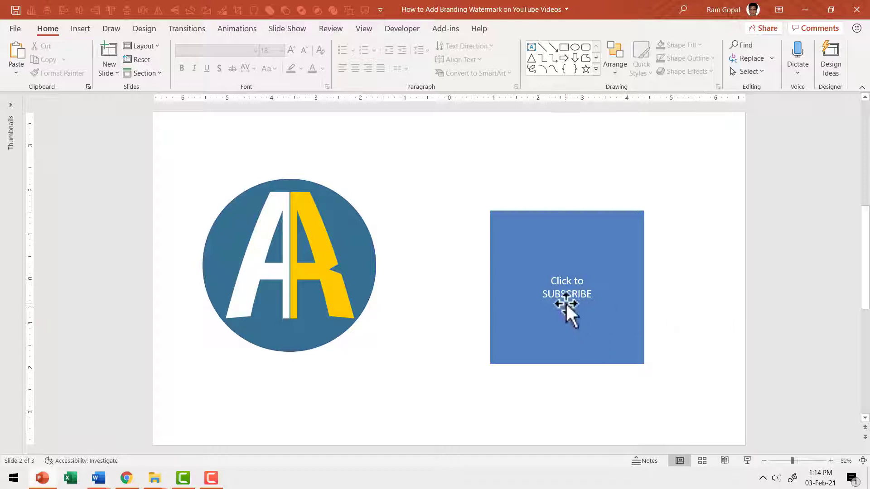
# Format the square's text as Tw Cen MT Condensed Extra Bold, size 66.
pyautogui.click(605, 241)
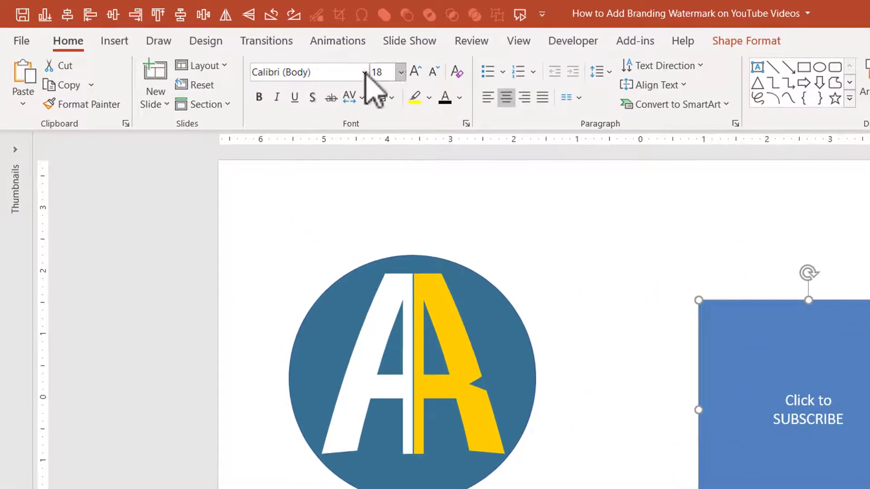
pyautogui.click(365, 72)
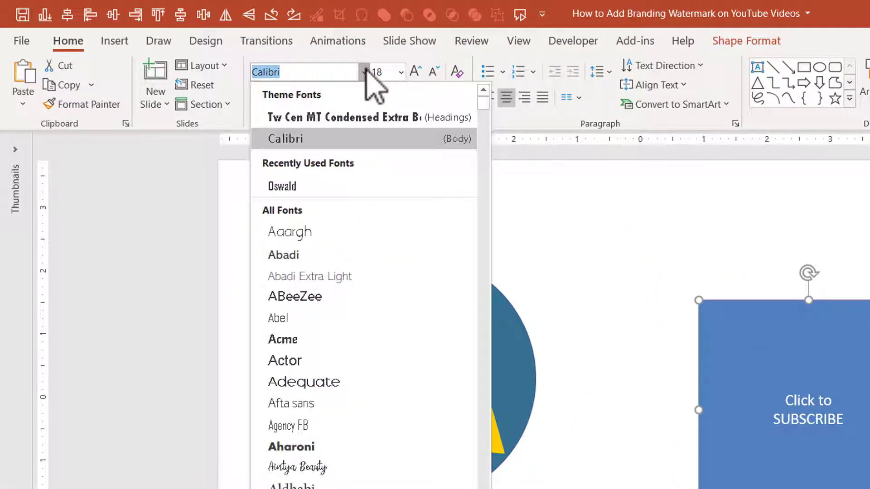
pyautogui.click(357, 118)
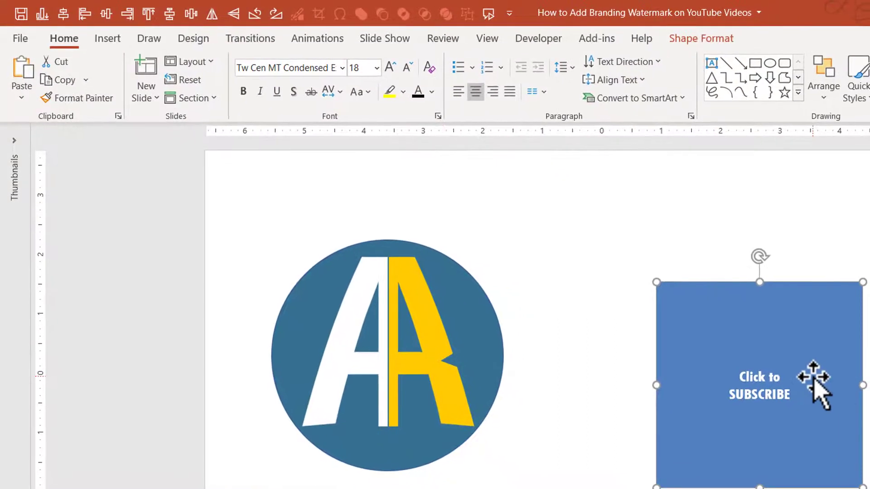
pyautogui.click(377, 68)
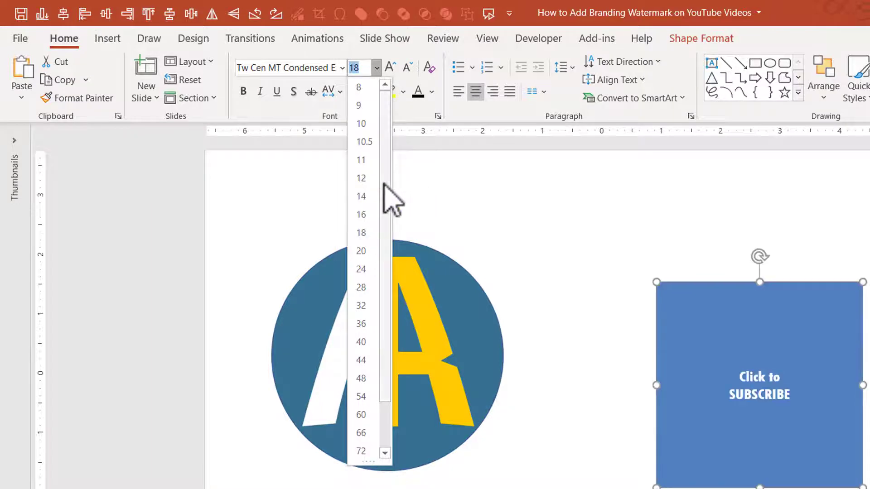
pyautogui.moveTo(384, 183); pyautogui.dragTo(387, 291)
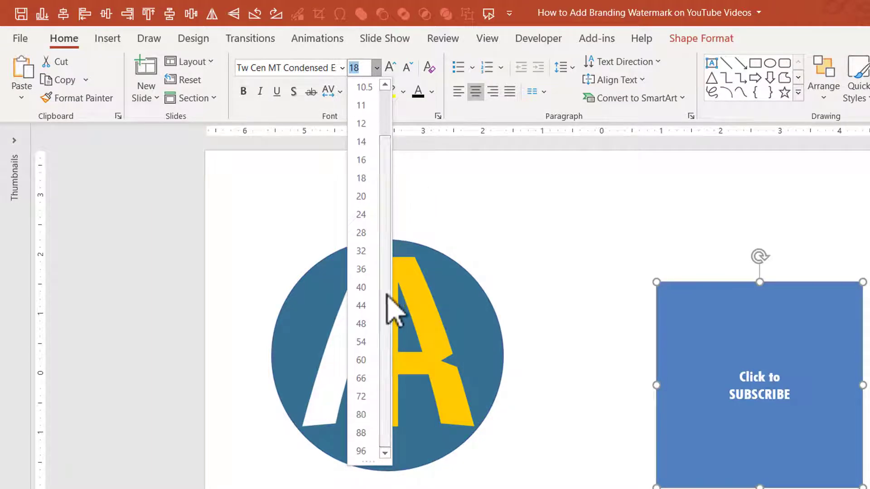
pyautogui.click(368, 379)
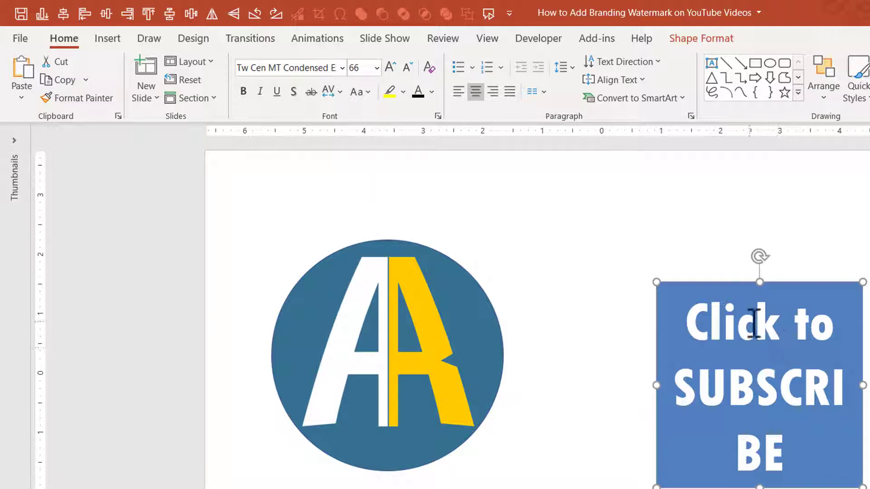
# Enlarge the square so SUBSCRIBE fits on one line.
pyautogui.press('Escape')
pyautogui.press('Escape')
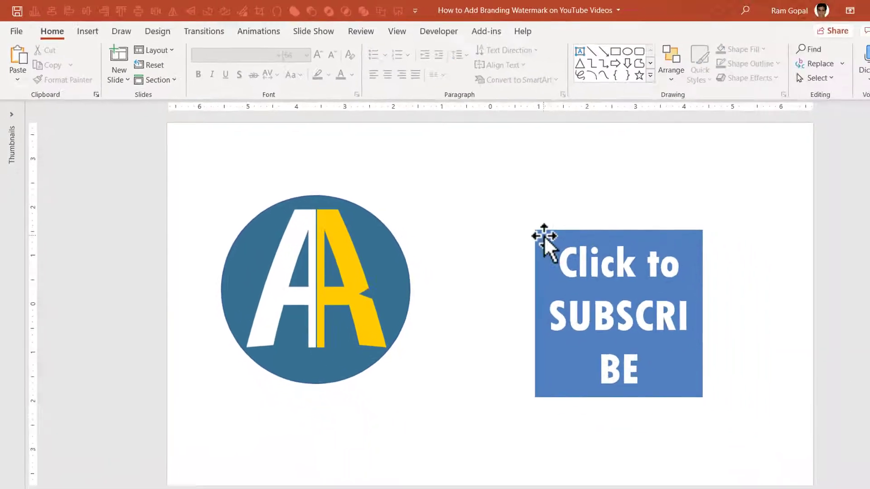
pyautogui.click(545, 236)
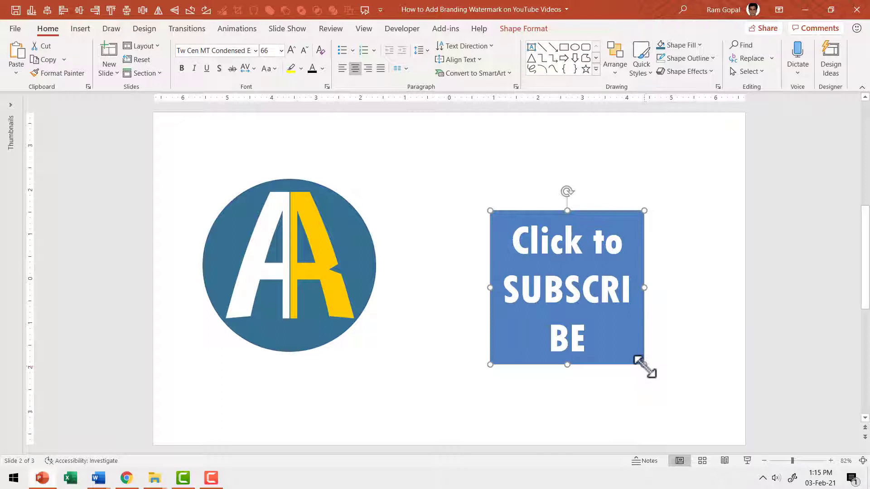
pyautogui.moveTo(643, 364); pyautogui.dragTo(669, 388)
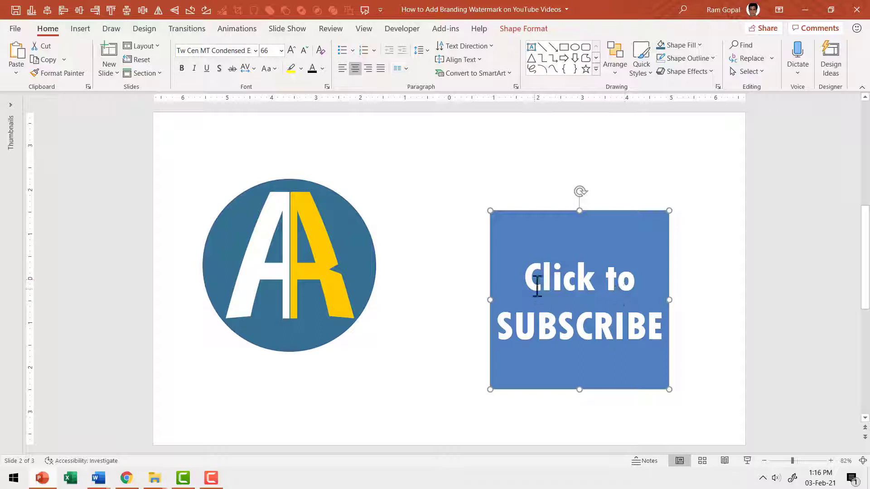
# Shrink the 'Click to' line to font size 54.
pyautogui.moveTo(527, 278); pyautogui.dragTo(643, 279)
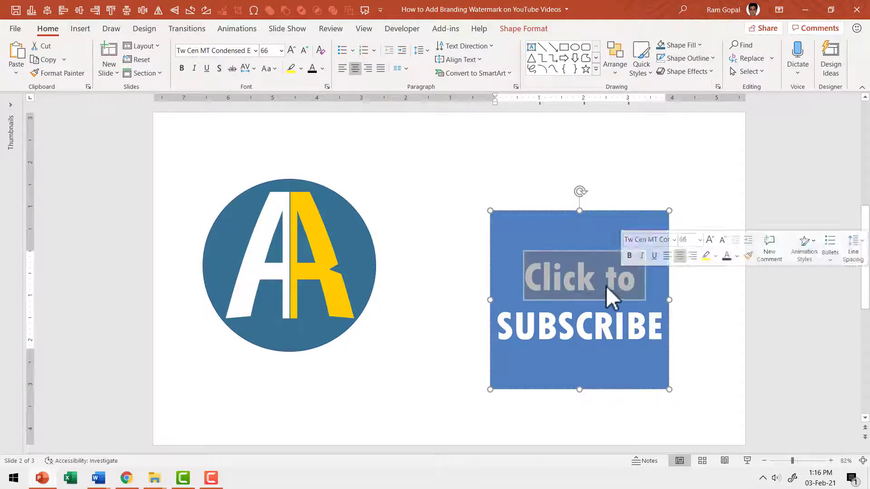
pyautogui.click(304, 50)
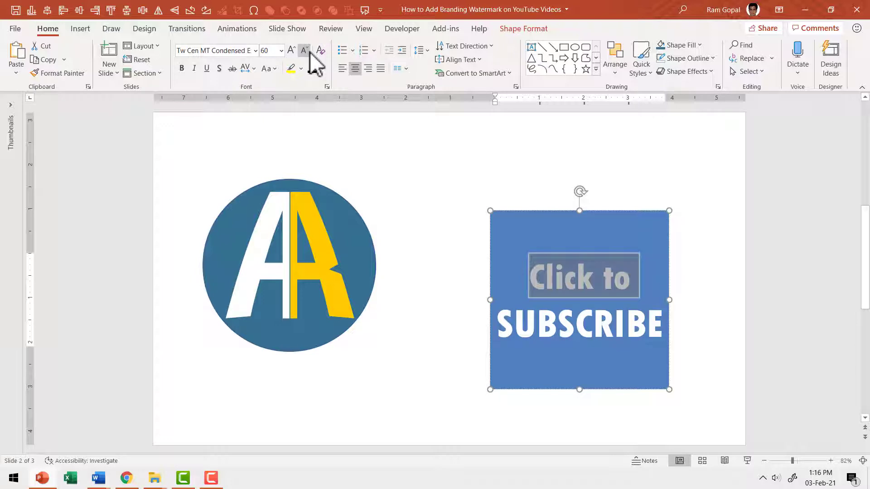
pyautogui.click(304, 50)
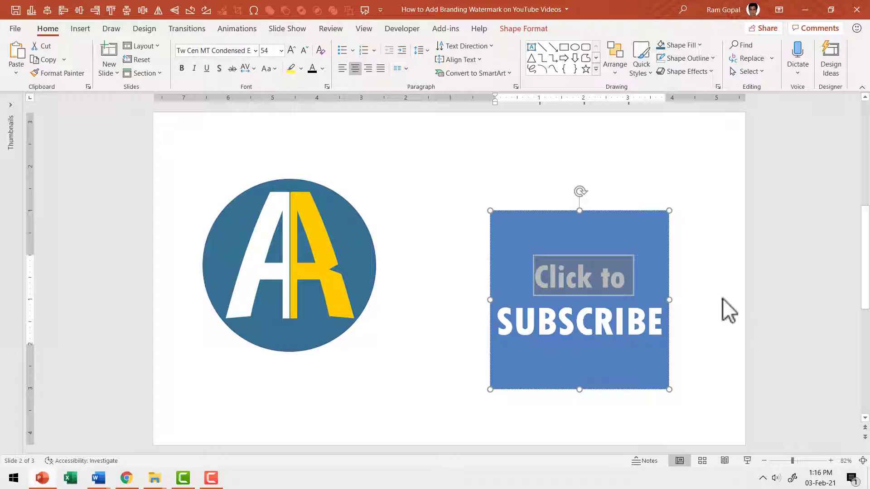
# Fill the square with the logo's dark teal blue, RGB(54,113,146), sampled by Eyedropper.
pyautogui.click(692, 277)
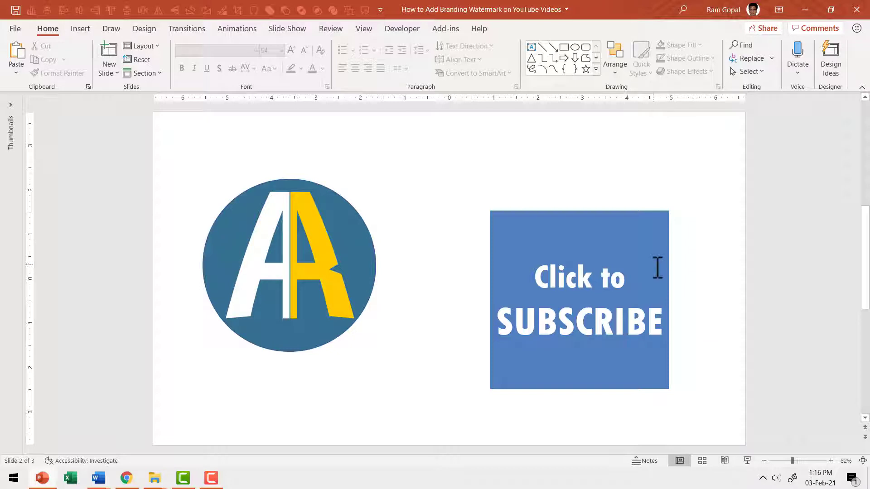
pyautogui.click(654, 240)
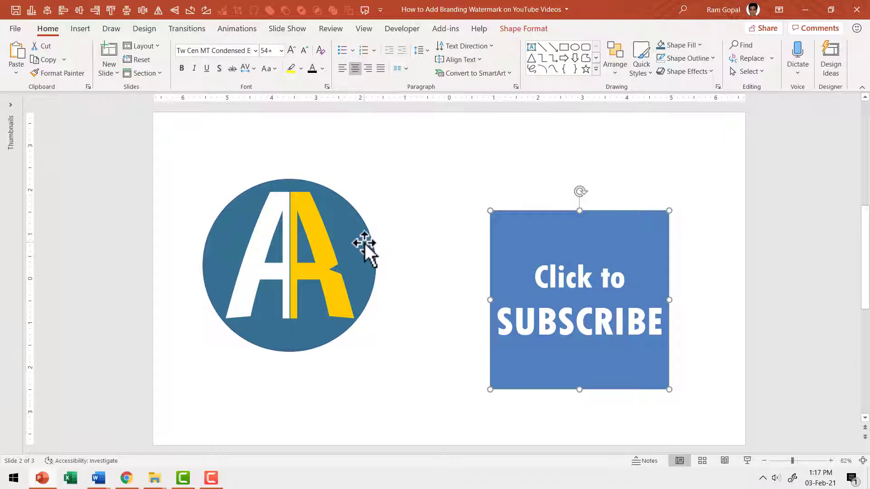
pyautogui.click(692, 46)
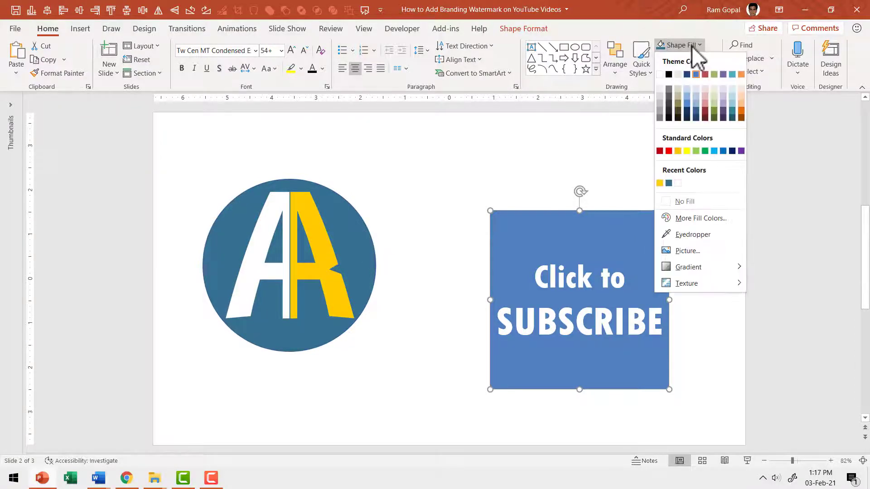
pyautogui.click(699, 235)
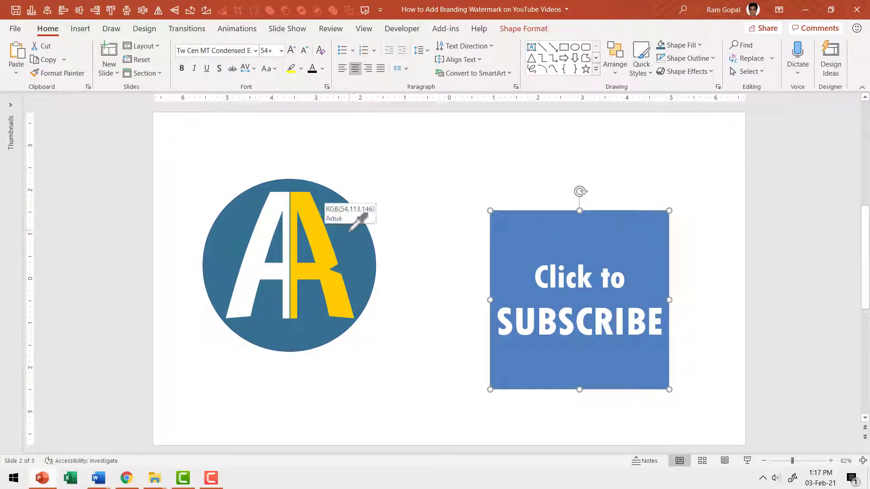
pyautogui.click(350, 230)
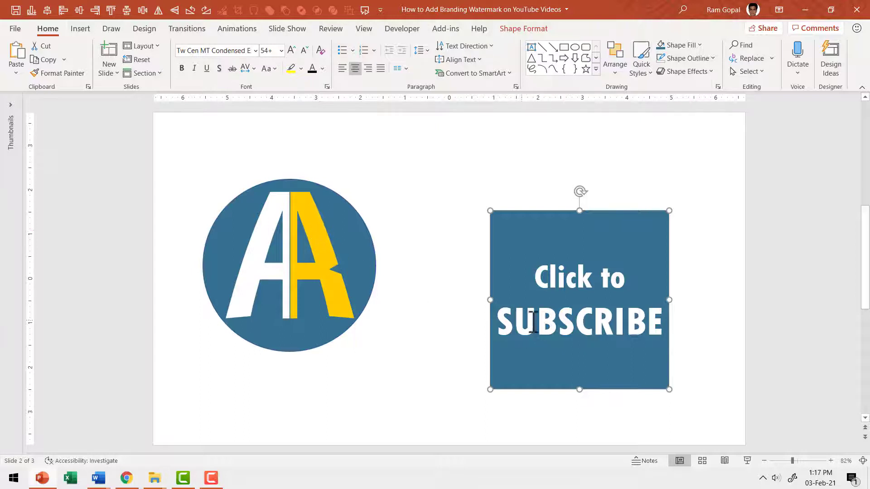
# Color SUBSCRIBE with the yellow sampled from the logo's A.
pyautogui.moveTo(500, 320); pyautogui.dragTo(678, 320)
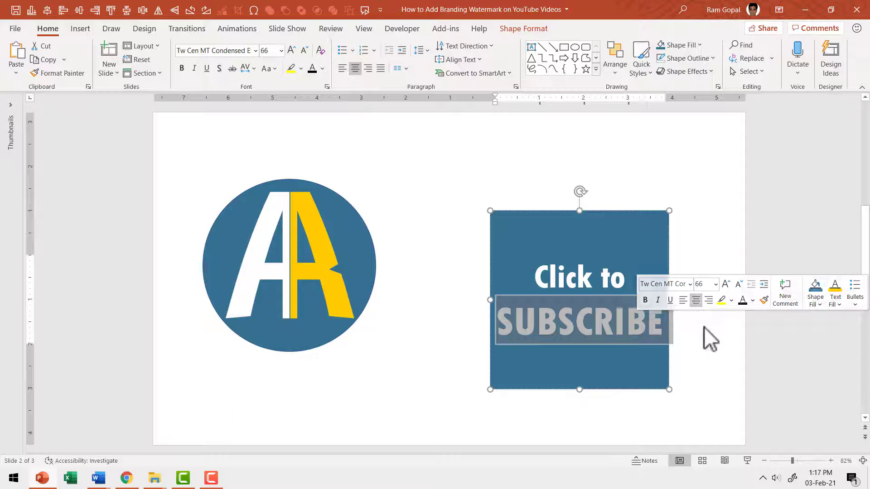
pyautogui.click(322, 67)
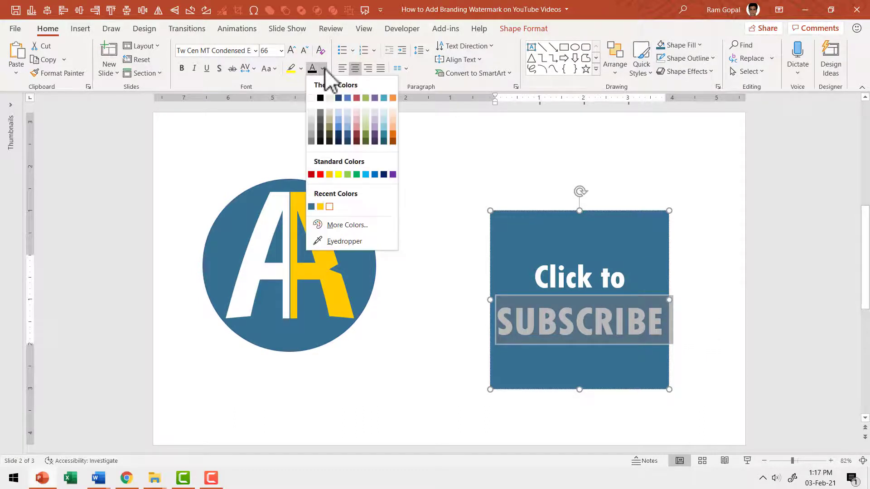
pyautogui.click(347, 243)
pyautogui.click(318, 241)
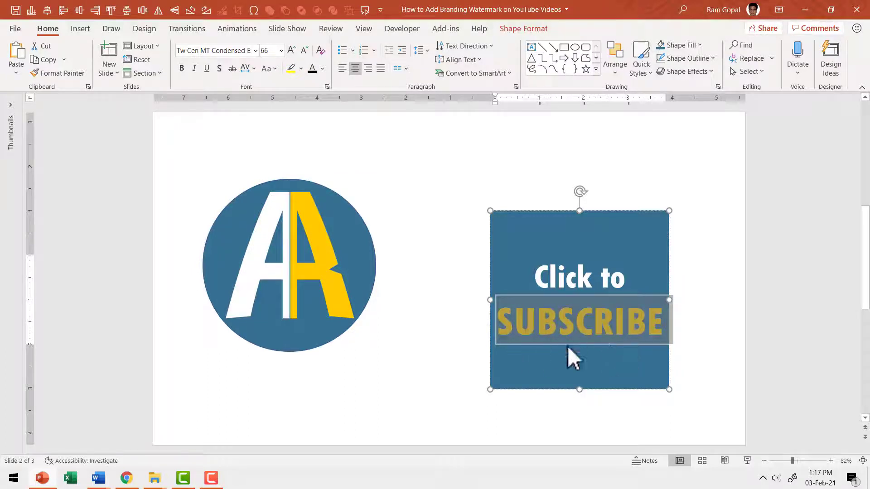
pyautogui.click(708, 317)
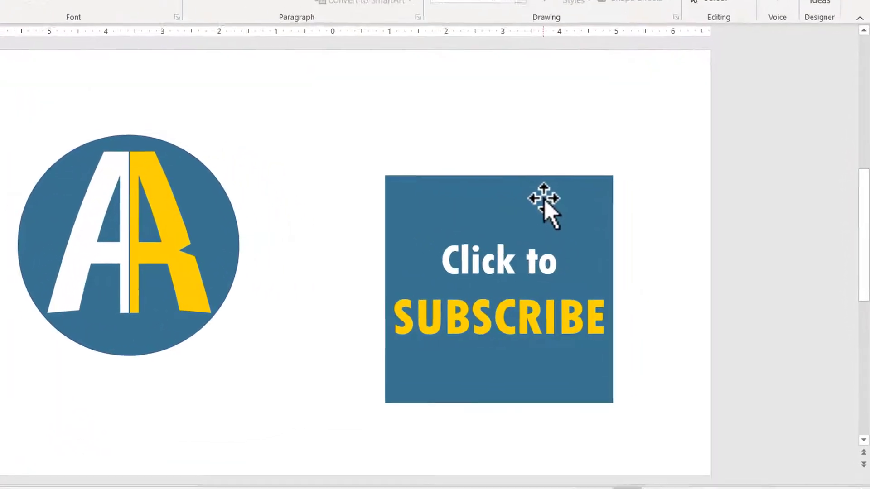
# Save the button as a PNG picture named 'Subscribe Button' on the Desktop.
pyautogui.rightClick(613, 227)
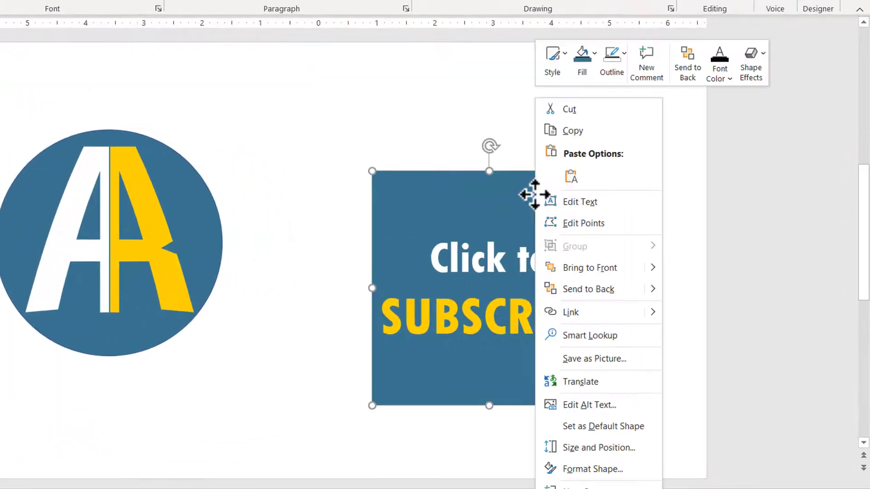
pyautogui.click(589, 359)
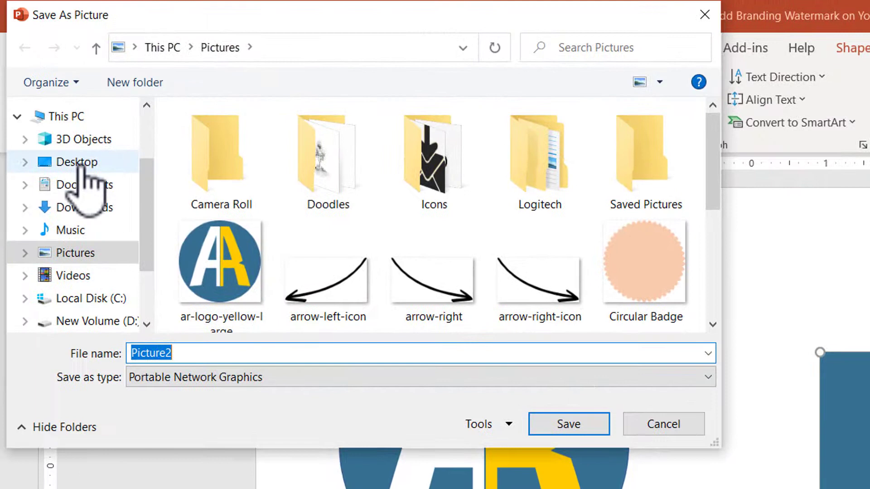
pyautogui.click(80, 166)
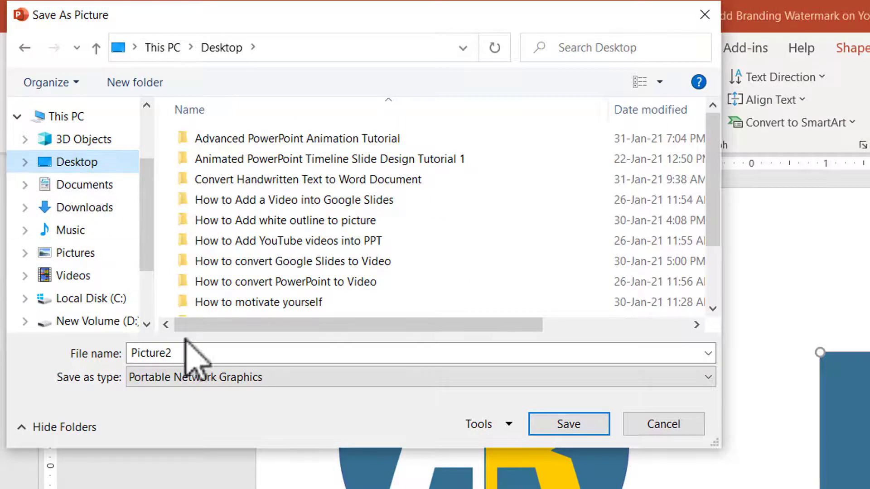
pyautogui.doubleClick(228, 349)
pyautogui.write('S')
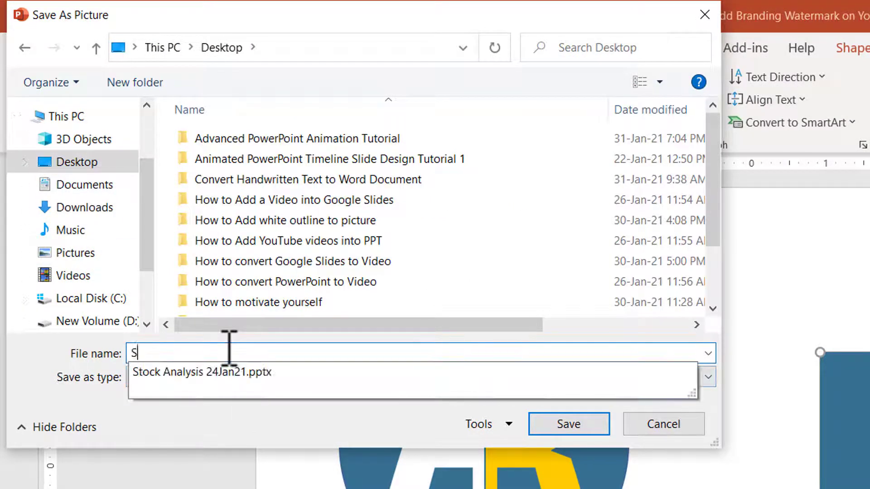
pyautogui.write('ubscribe')
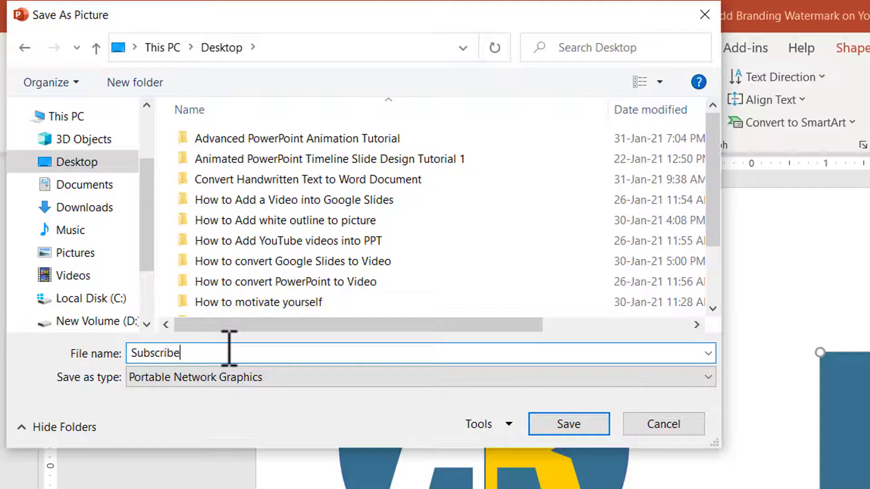
pyautogui.write(' Button')
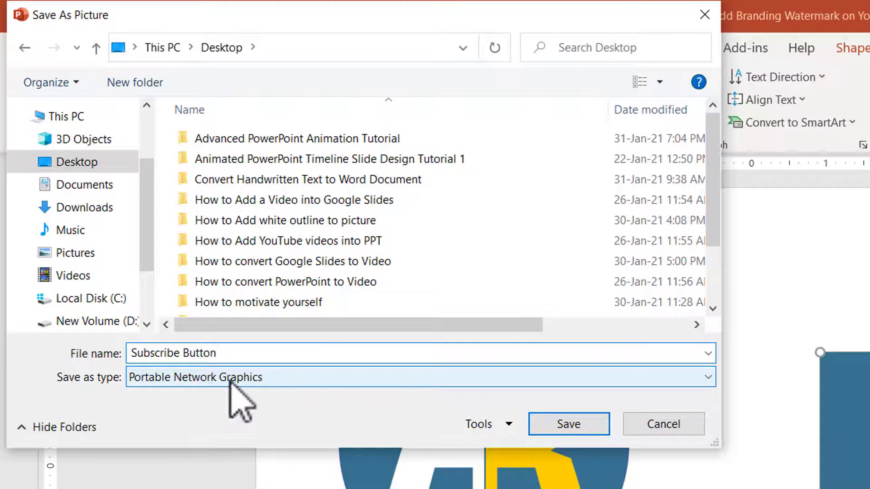
pyautogui.click(275, 377)
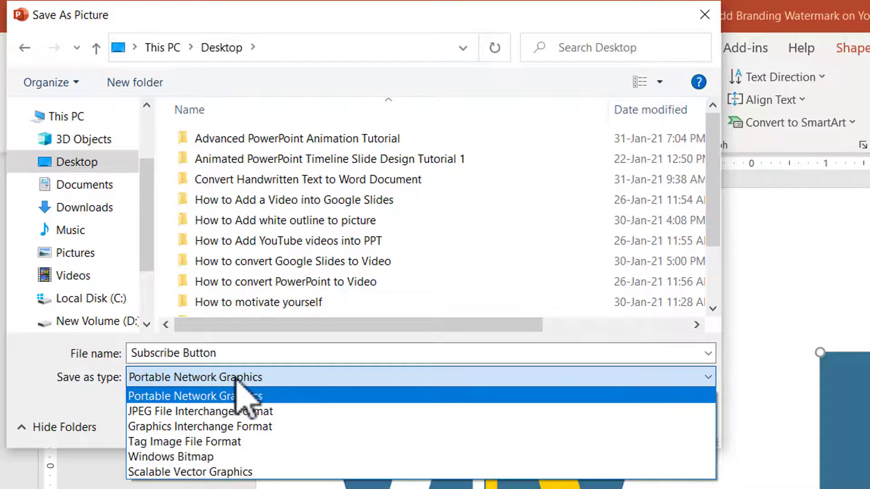
pyautogui.press('Escape')
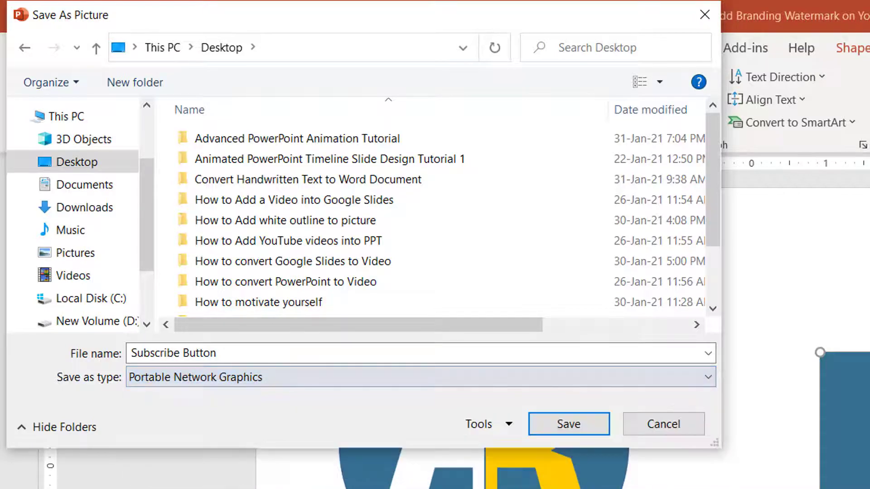
pyautogui.click(567, 425)
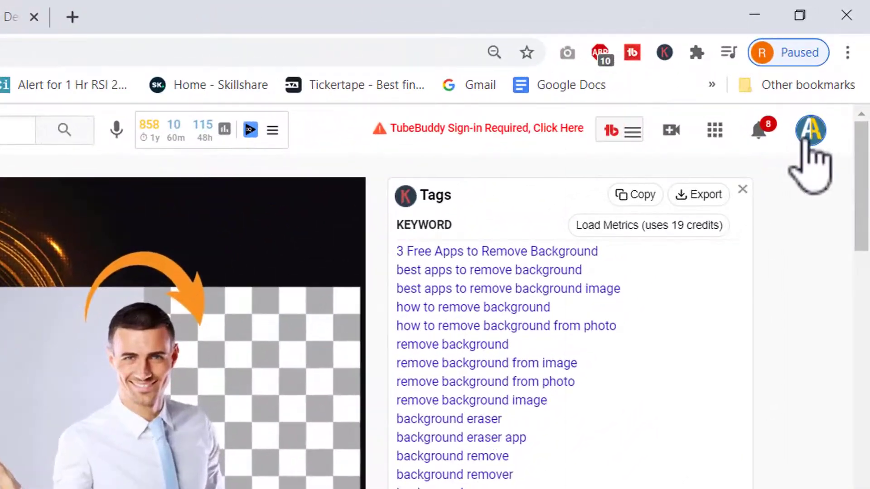
# Go from the YouTube account menu into YouTube Studio's Customization page.
pyautogui.click(819, 111)
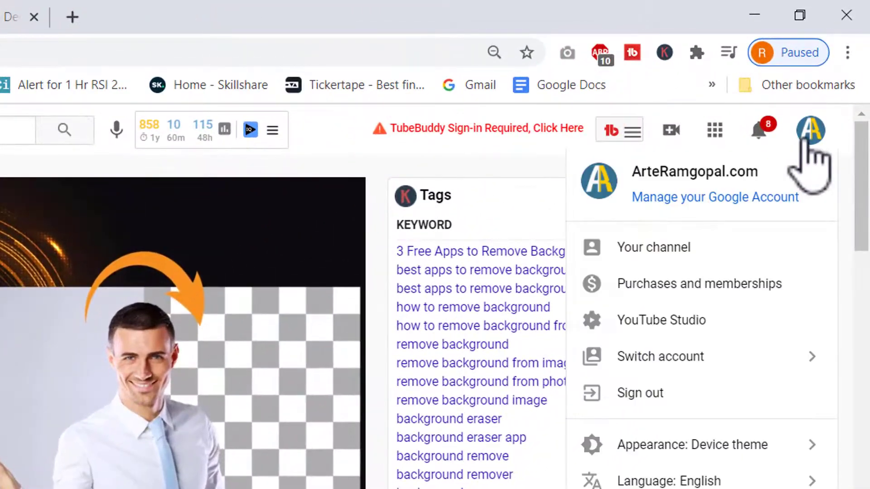
pyautogui.click(669, 318)
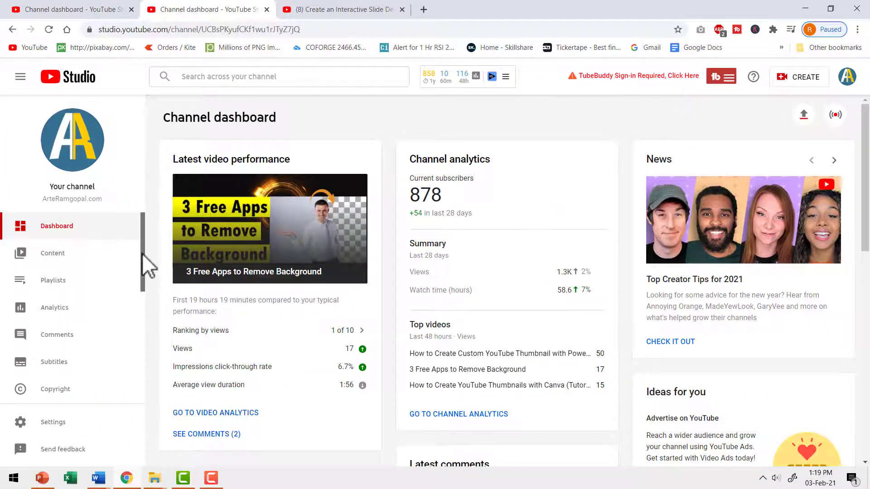
pyautogui.moveTo(144, 255); pyautogui.dragTo(139, 301)
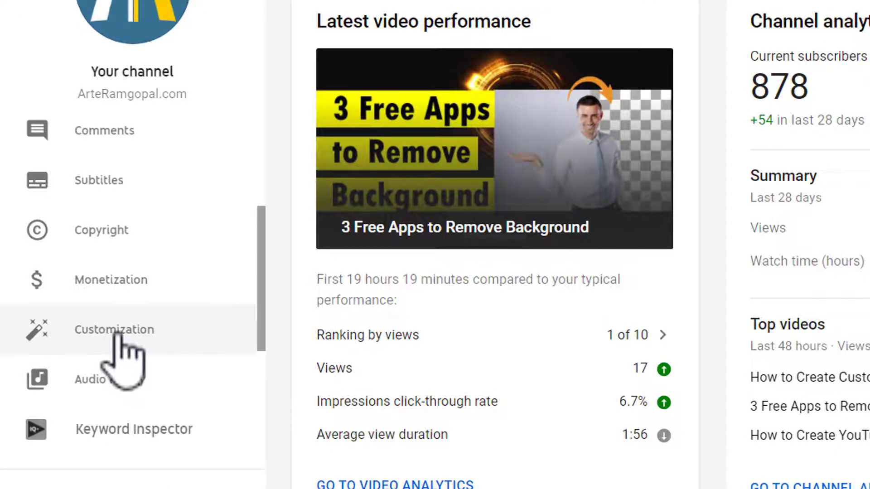
pyautogui.click(119, 335)
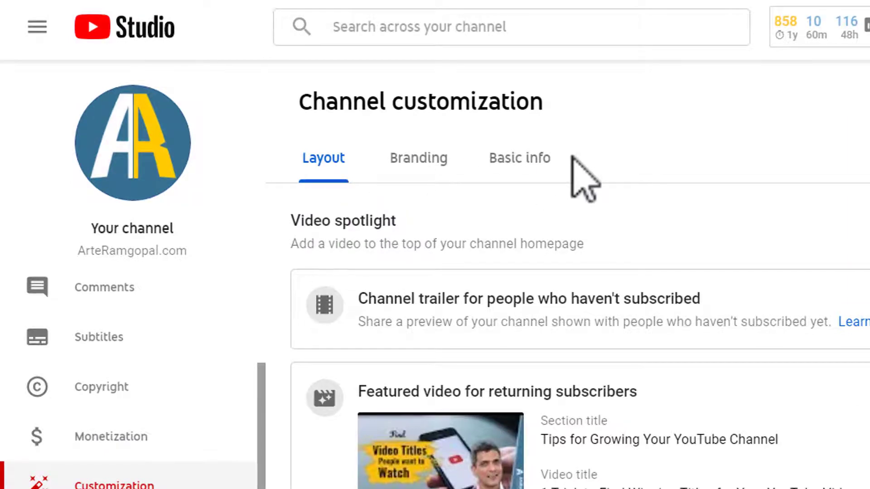
# Remove the current video watermark under the Branding tab.
pyautogui.click(417, 168)
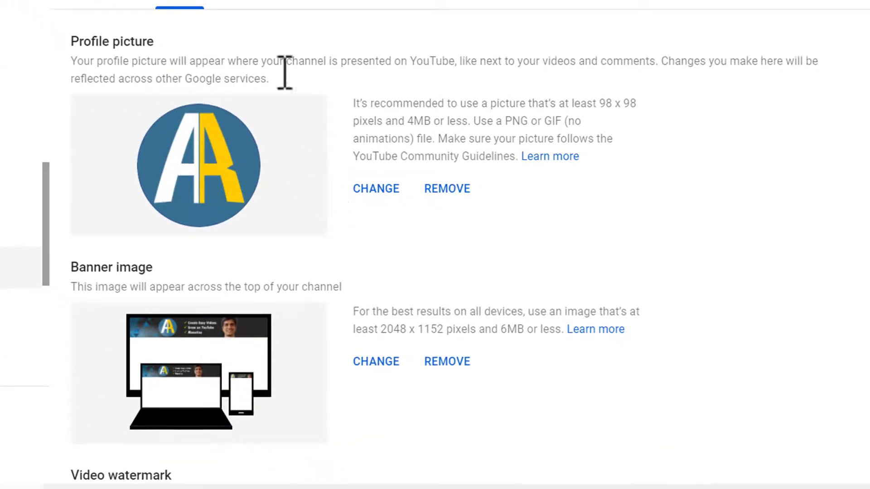
pyautogui.scroll(-3, 328, 135)
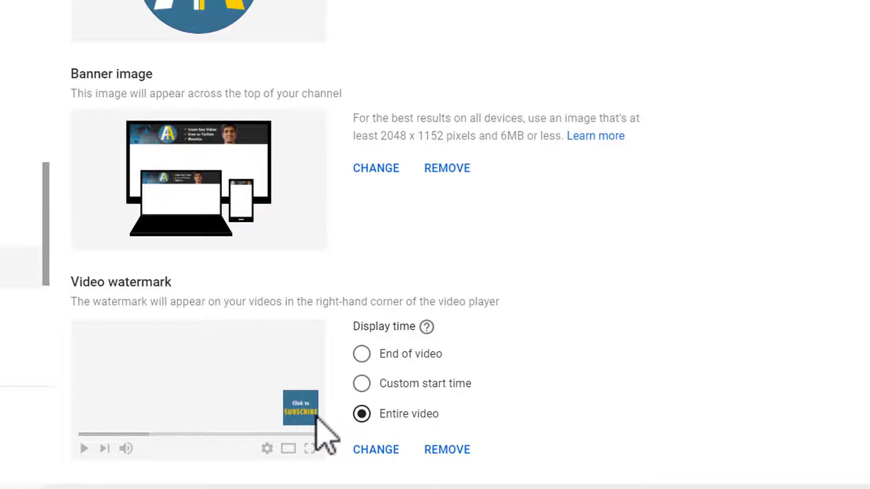
pyautogui.click(455, 450)
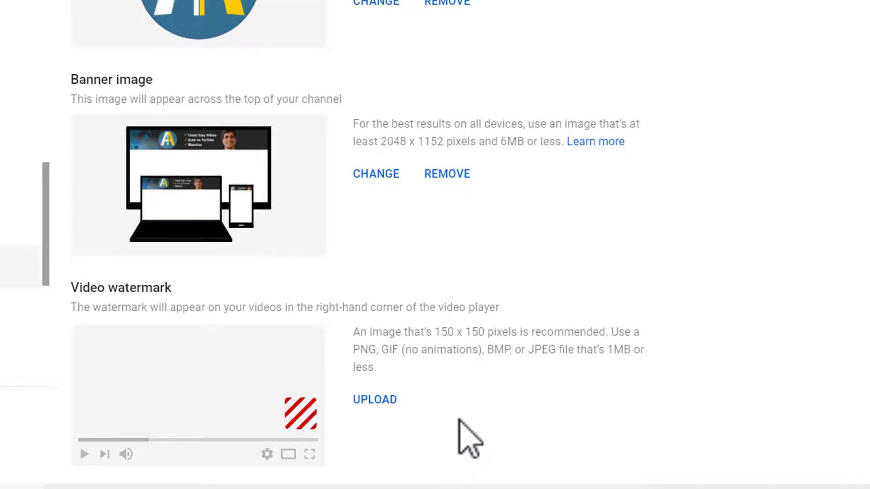
# Upload the 'Subscribe Button' image from the Desktop as the video watermark and confirm the crop.
pyautogui.click(366, 403)
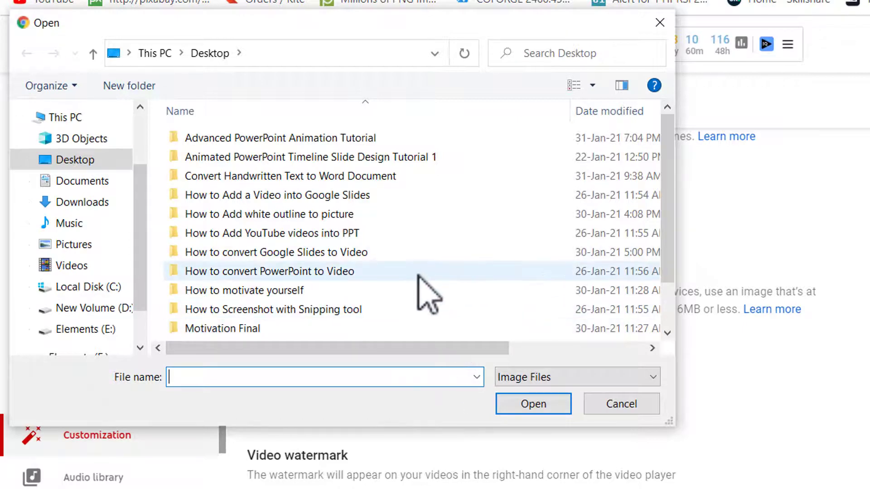
pyautogui.scroll(-1, 417, 292)
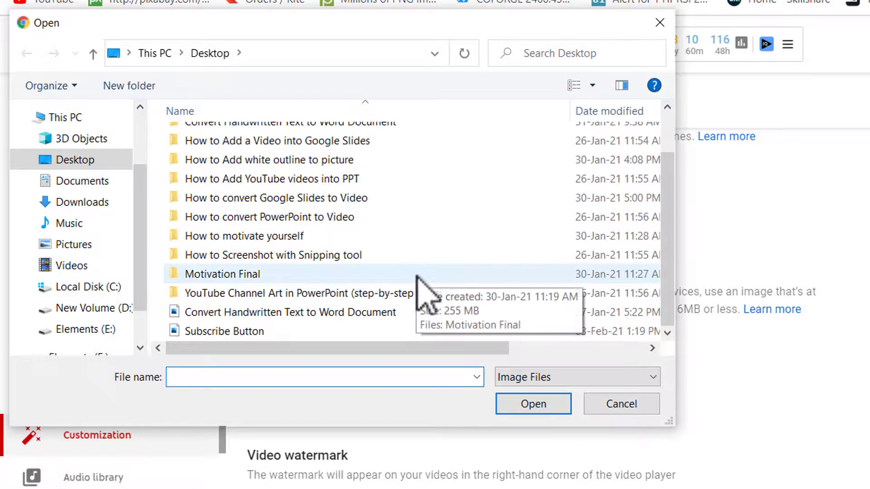
pyautogui.click(226, 333)
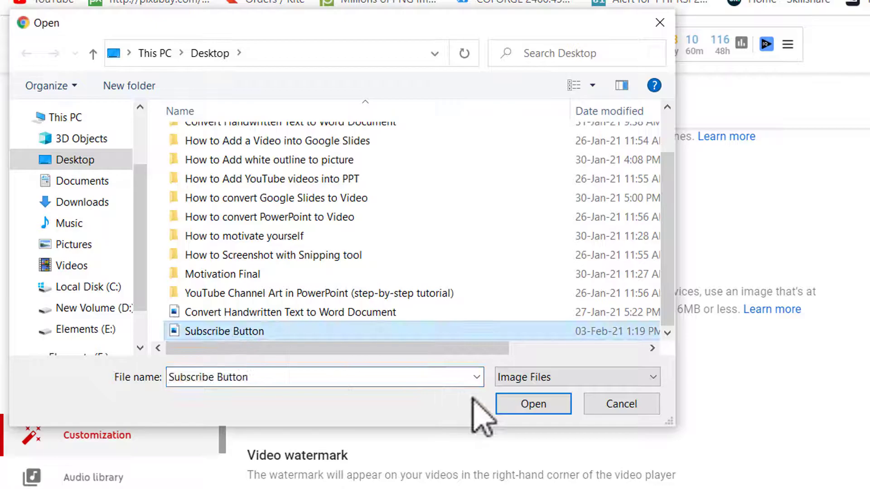
pyautogui.click(547, 405)
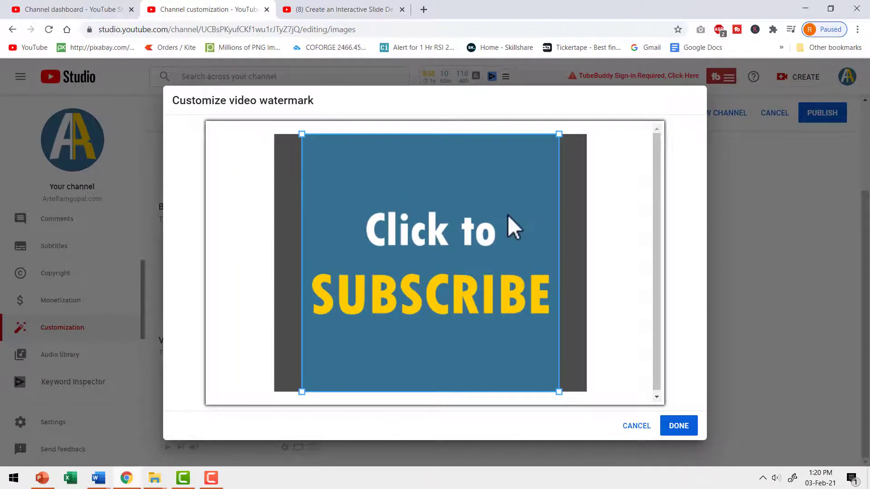
pyautogui.click(689, 424)
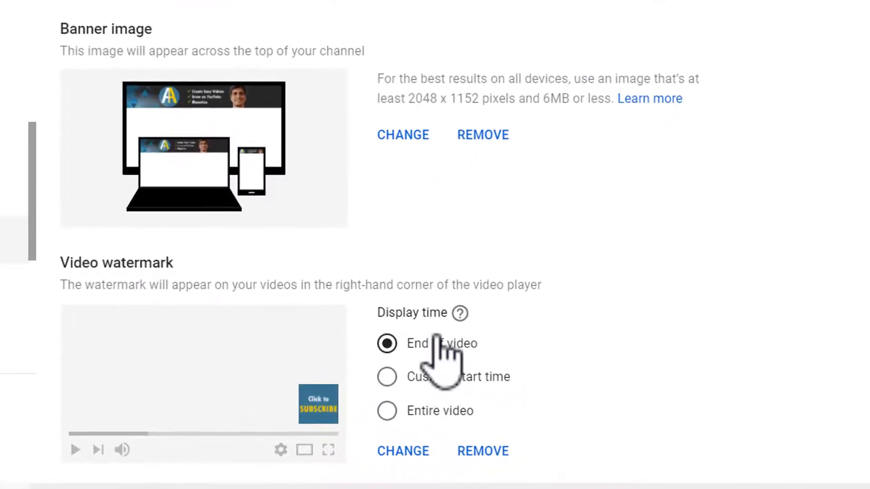
# Set the watermark display time to Entire video and publish the branding changes.
pyautogui.click(386, 411)
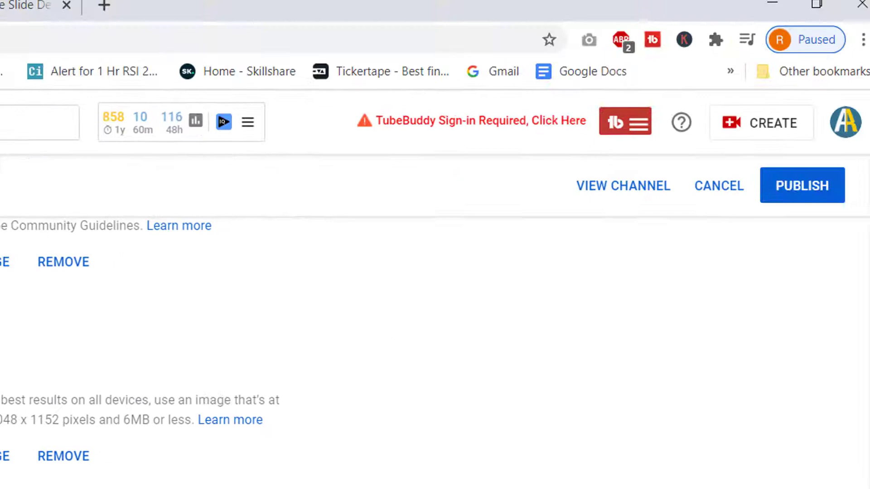
pyautogui.click(799, 186)
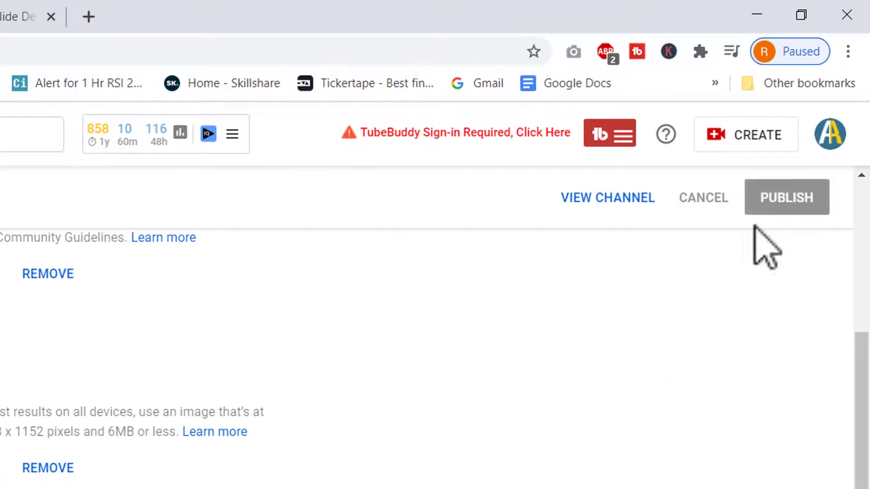